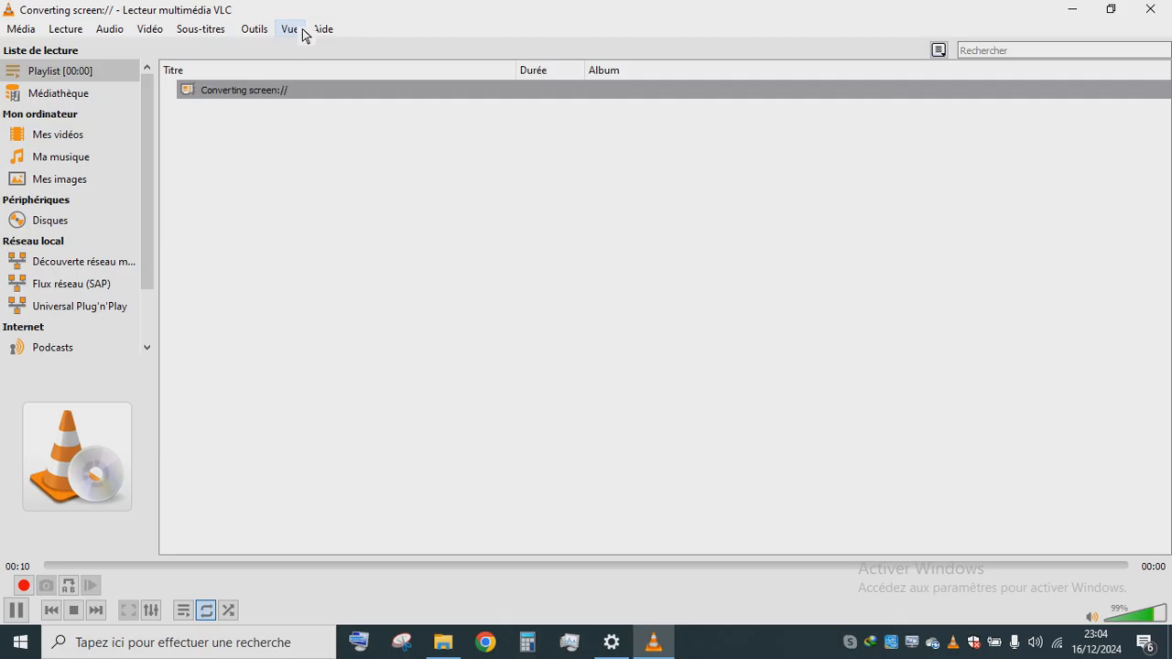
left_click(264, 32)
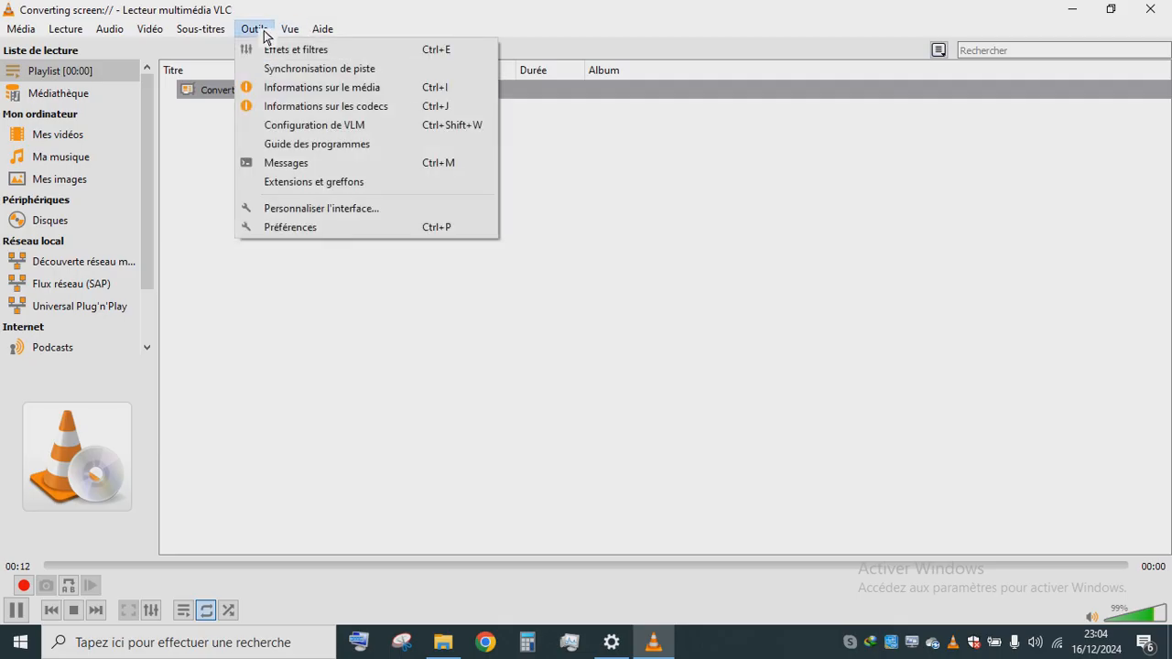
left_click(321, 228)
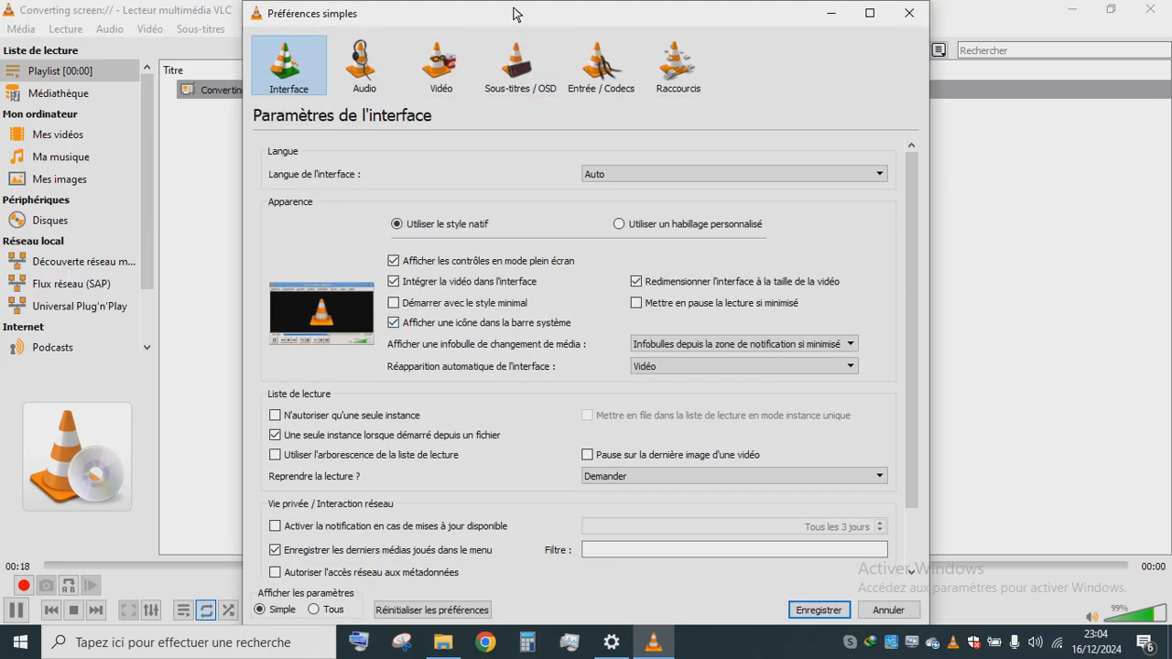
double_click(513, 14)
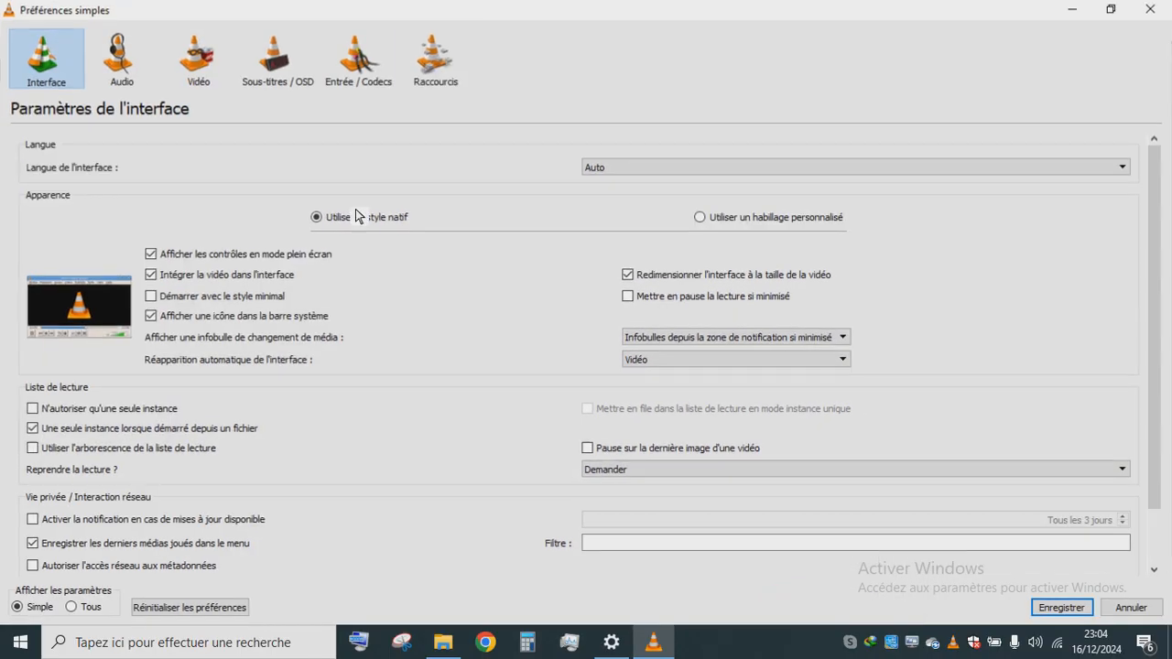
left_click(74, 607)
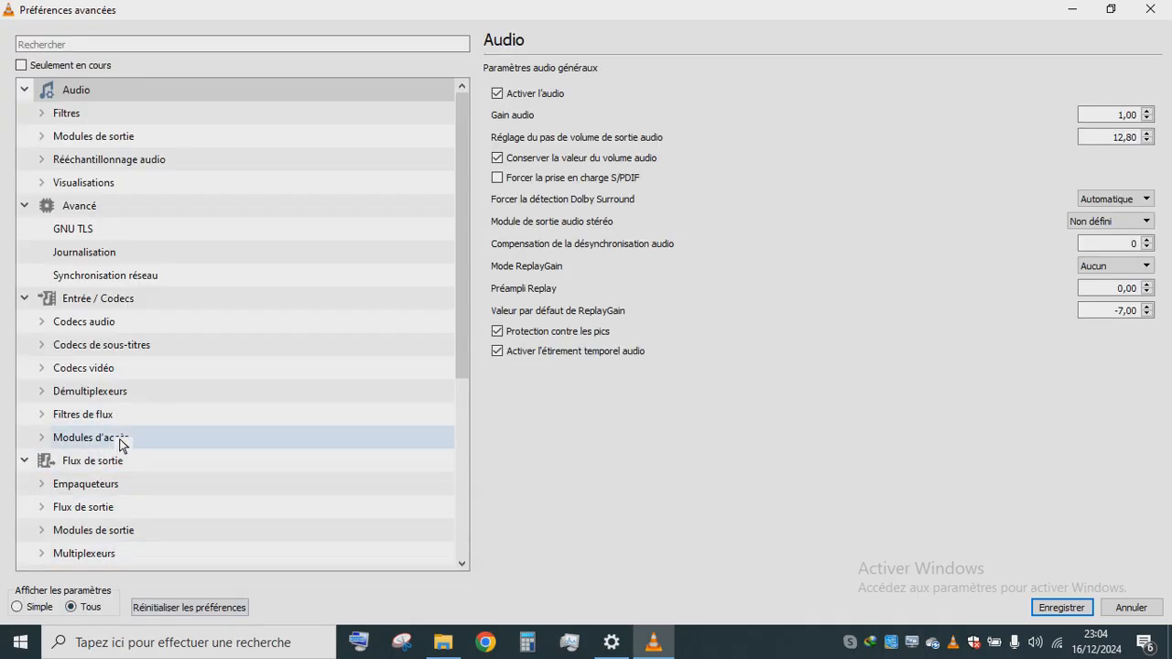
scroll(120, 444, "down", 1)
scroll(124, 436, "up", 1)
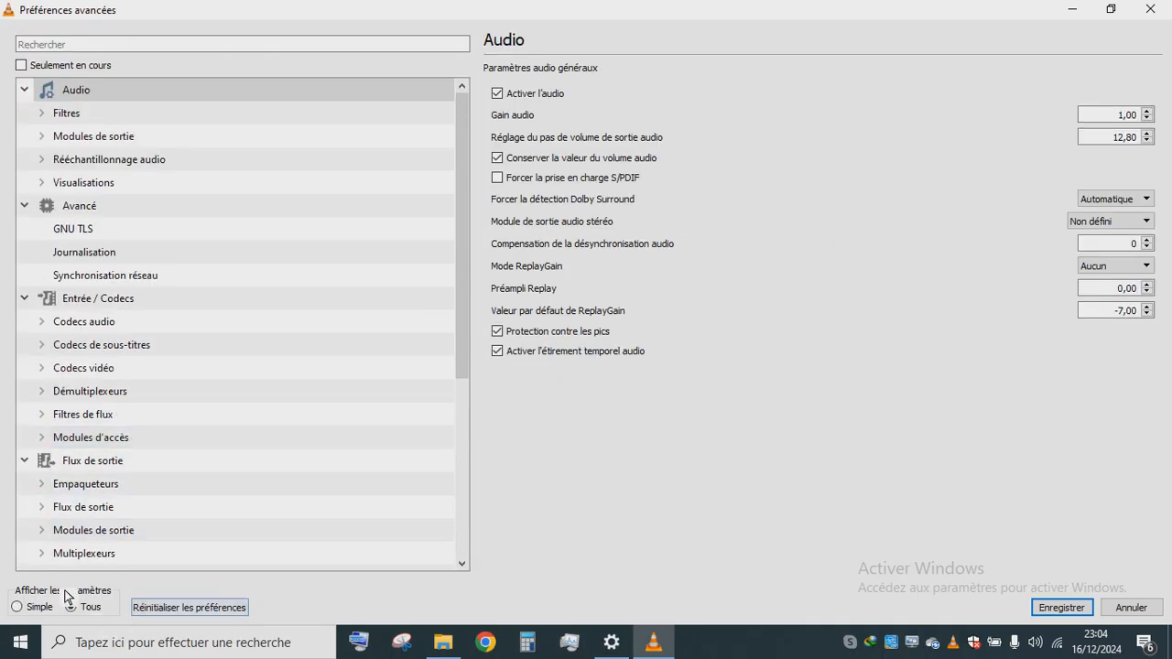
left_click(1151, 9)
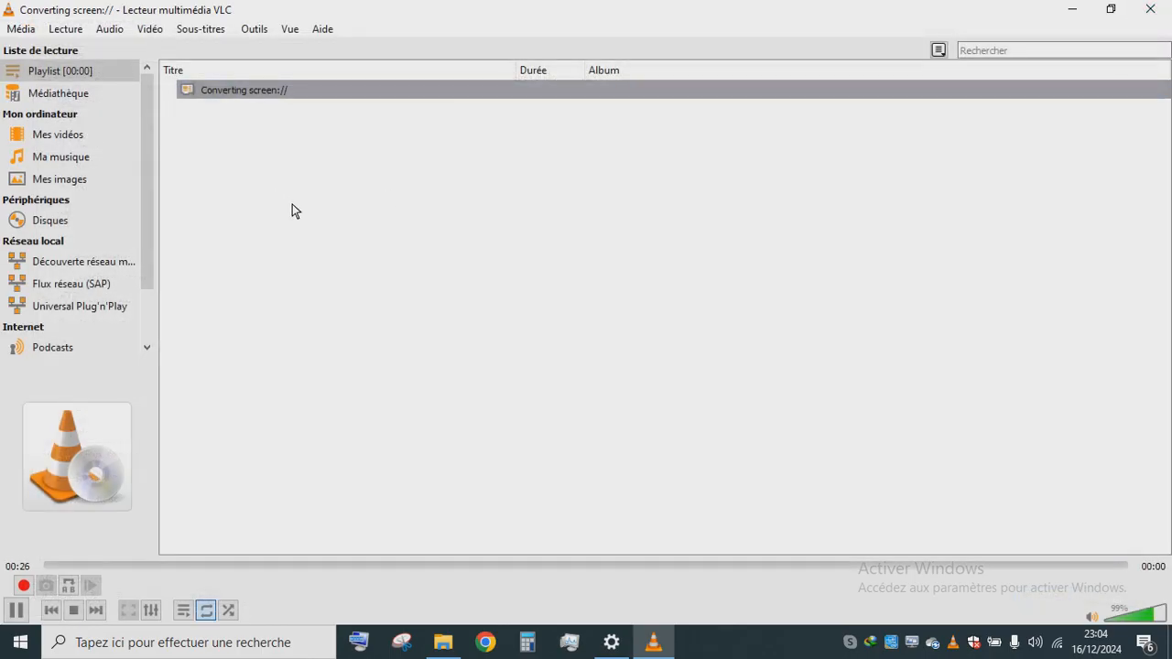
Step: Open the preferences showing all settings and display the Écran access module under Entrée / Codecs
left_click(266, 33)
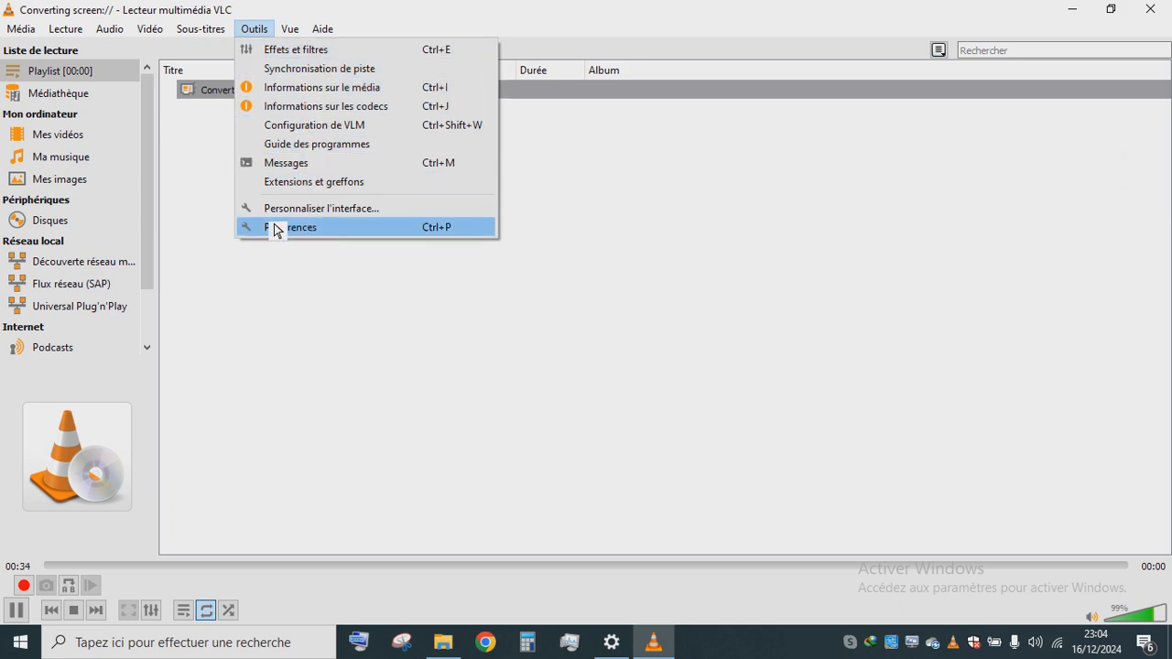
left_click(310, 229)
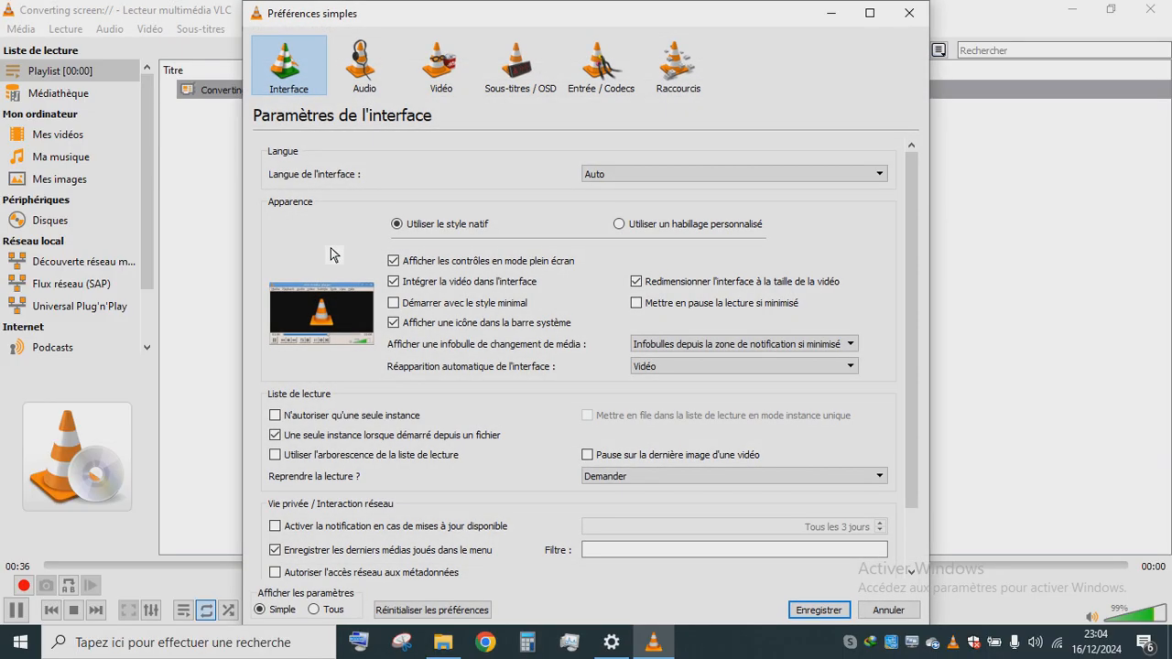
left_click(316, 611)
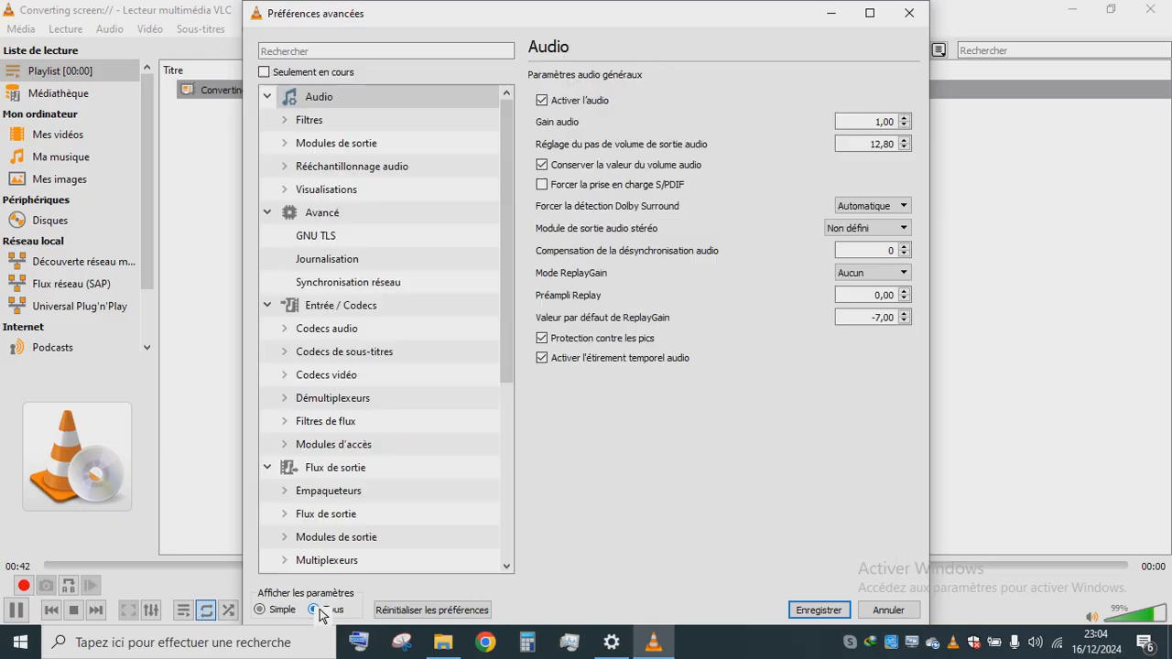
left_click(284, 445)
scroll(365, 472, "down", 3)
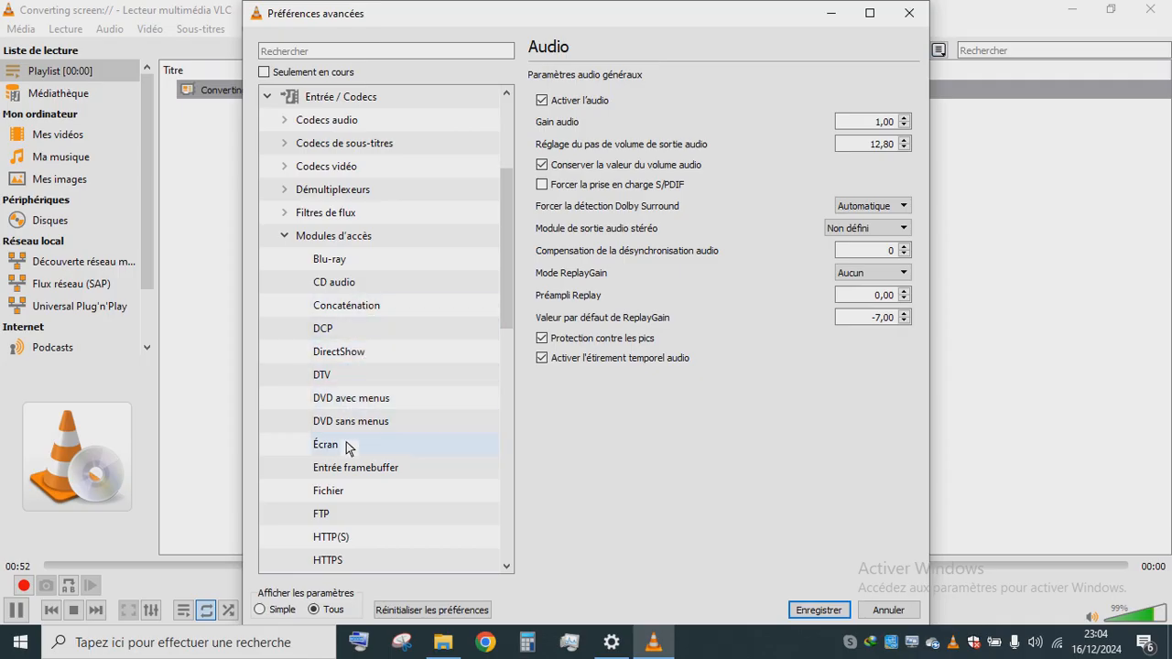
left_click(334, 448)
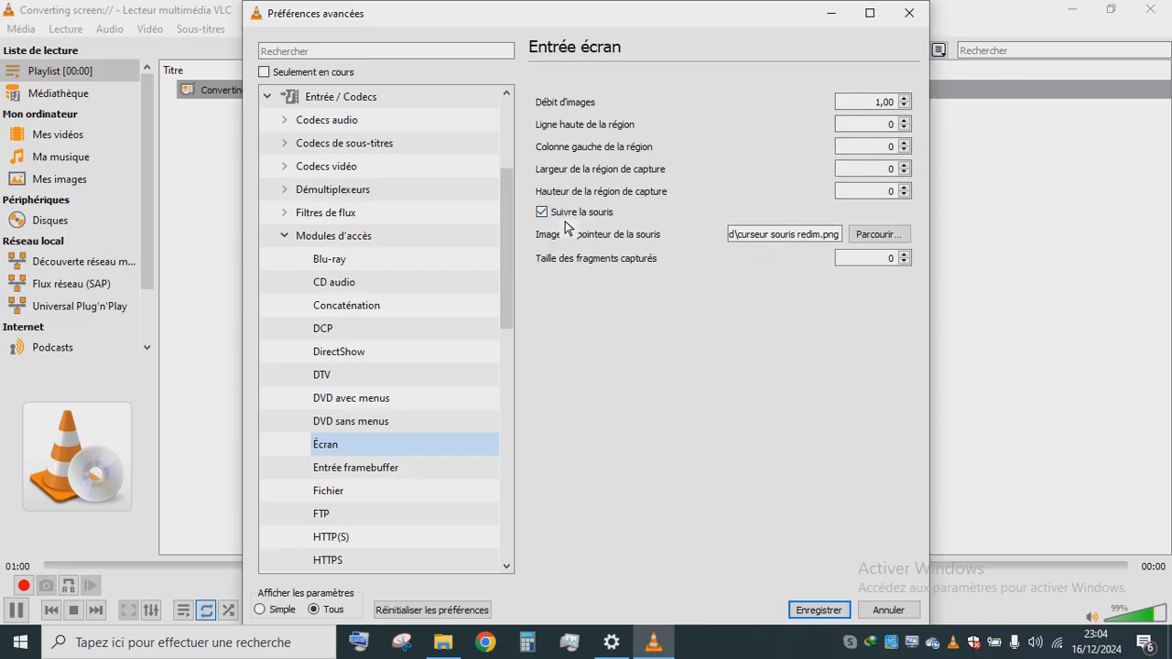
Step: Set the mouse pointer image to "curseur souris redim" from the desktop folder "tuto Autocad" and save the preferences
left_click(880, 235)
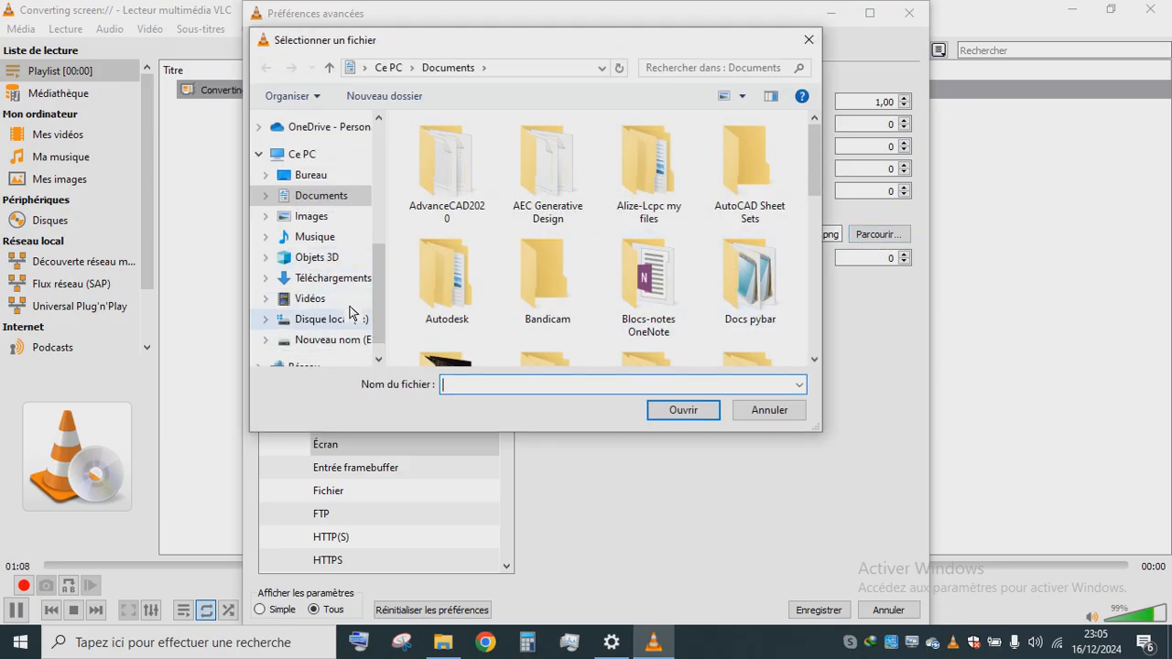
left_click(336, 174)
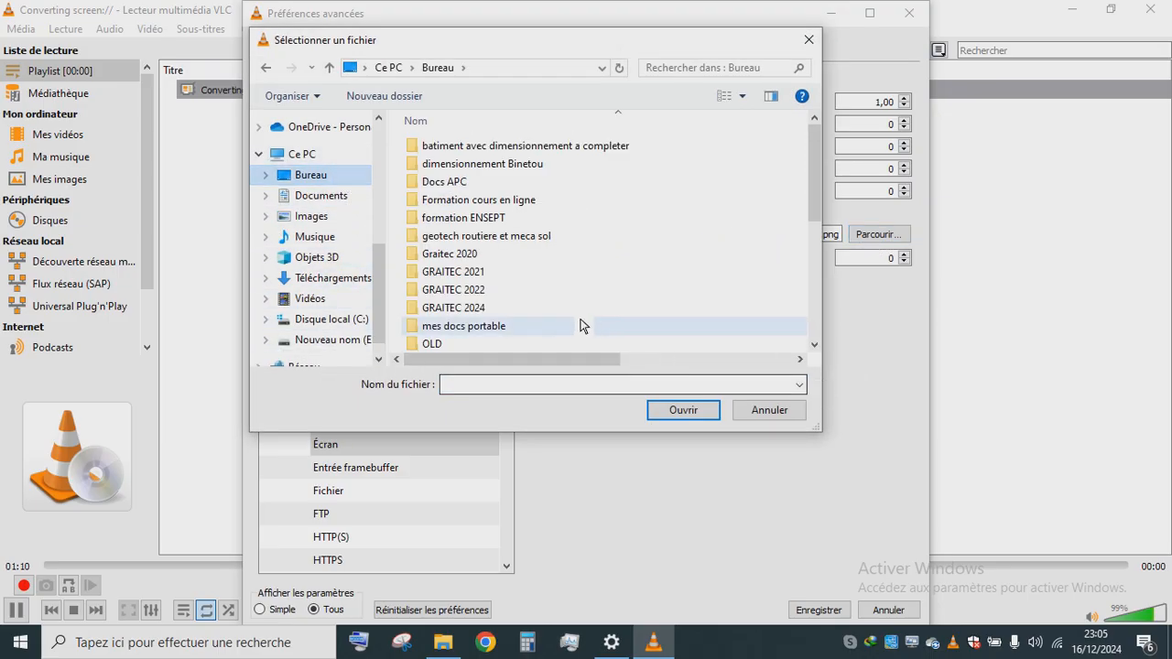
scroll(580, 324, "down", 2)
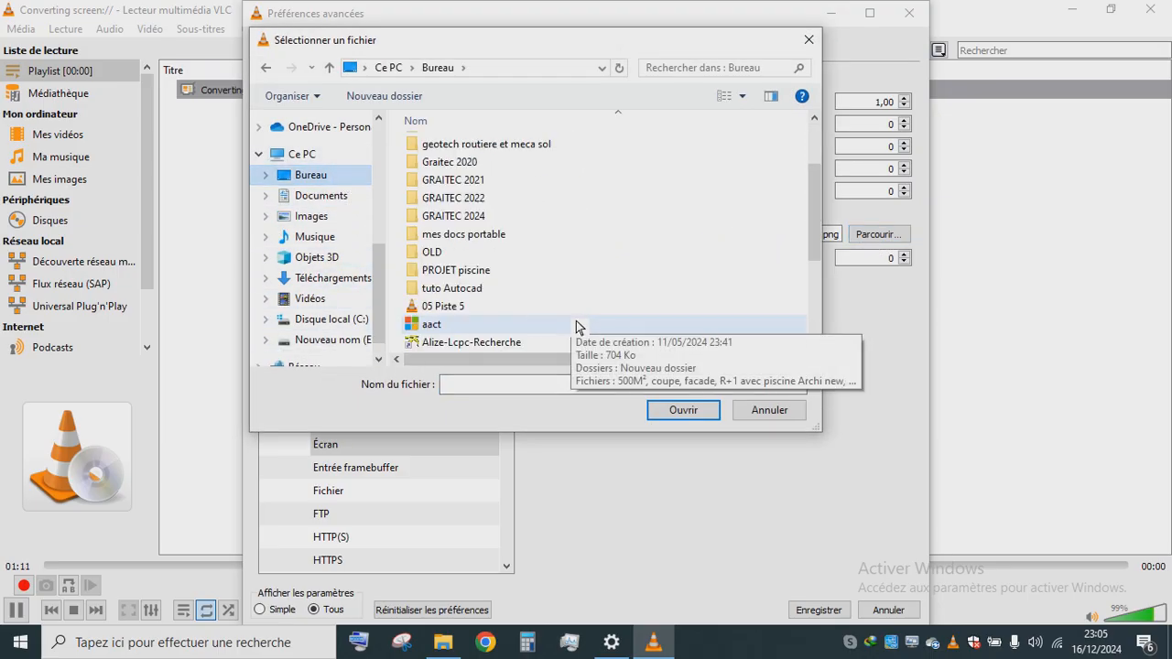
double_click(482, 290)
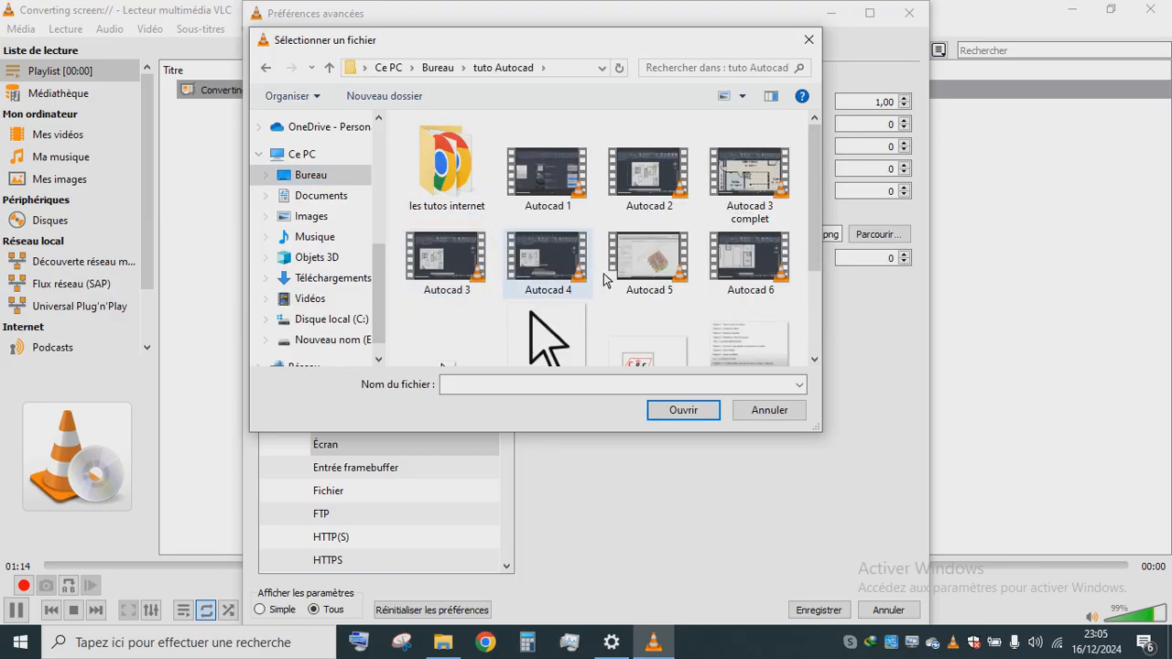
scroll(615, 327, "down", 2)
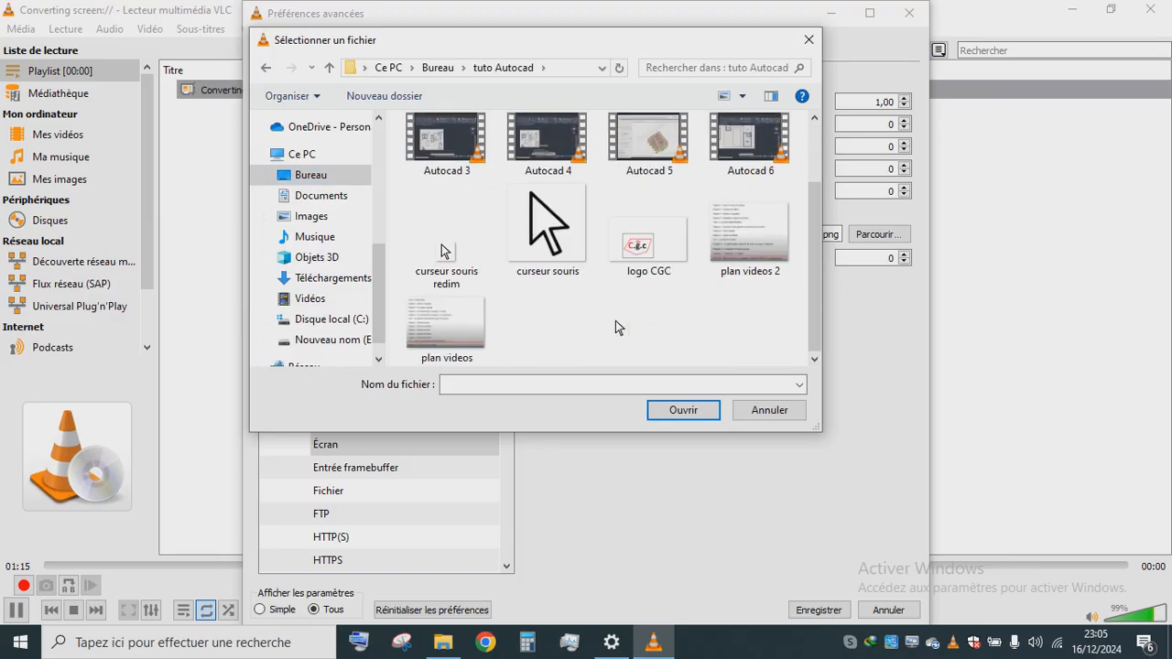
left_click(568, 259)
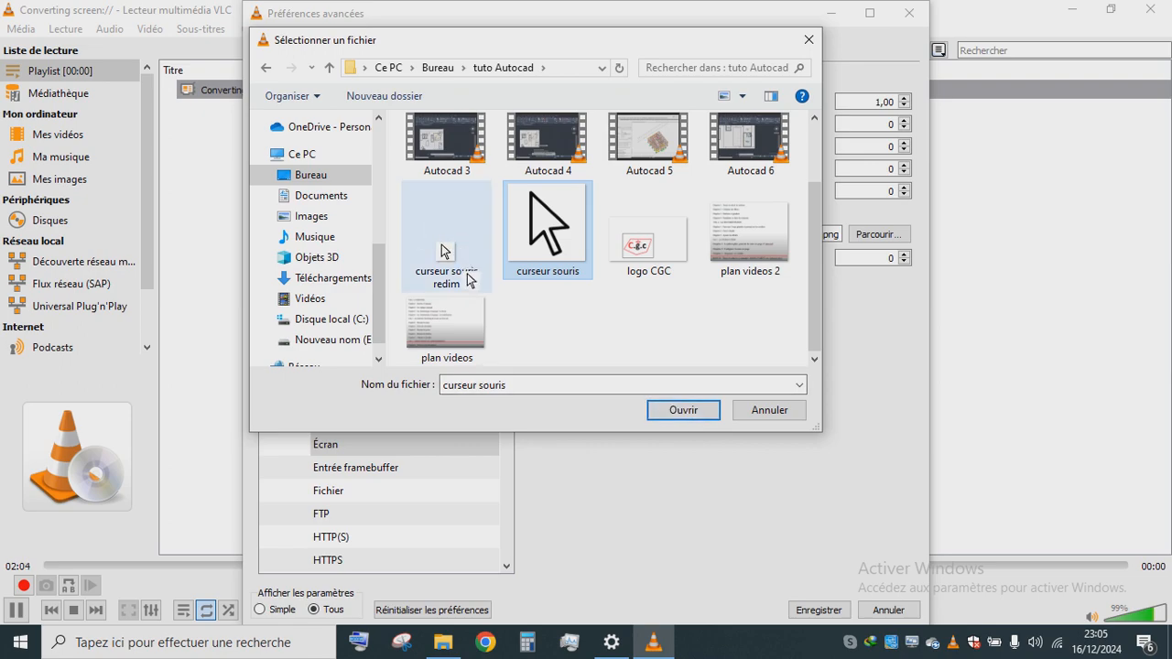
left_click(469, 266)
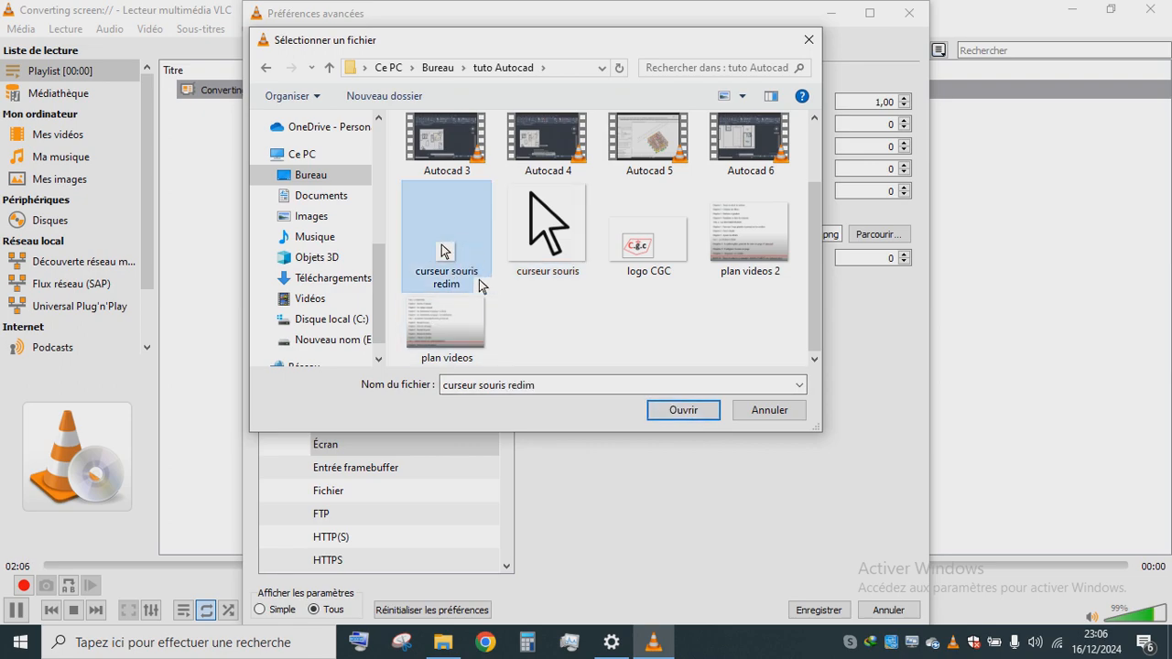
left_click(703, 411)
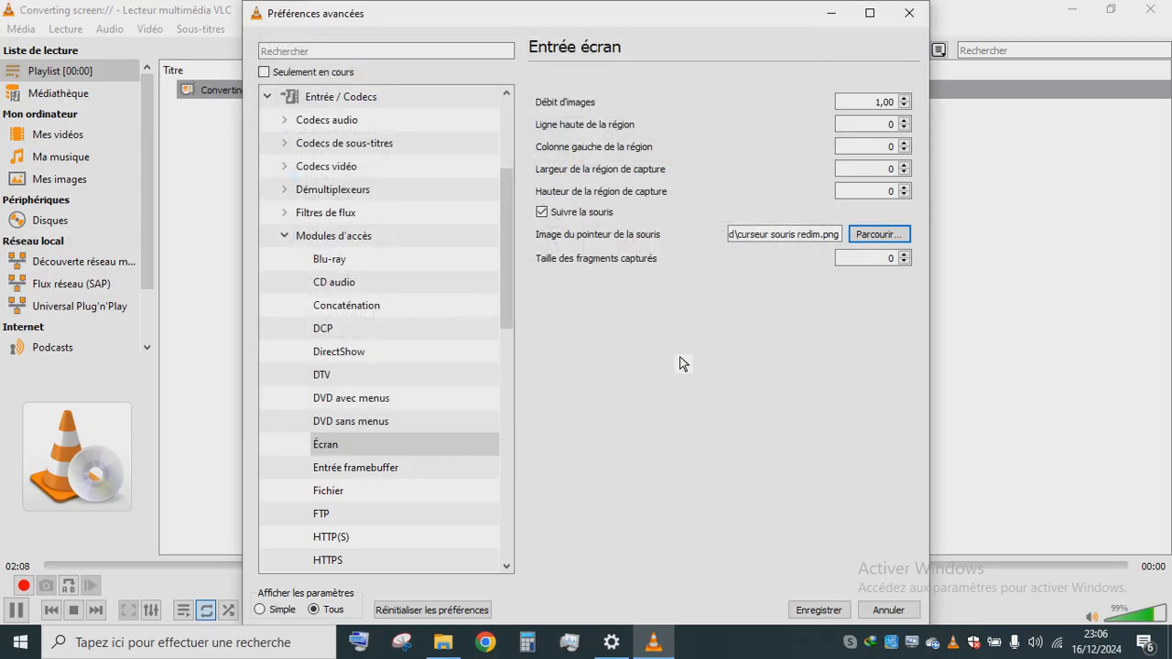
left_click(835, 611)
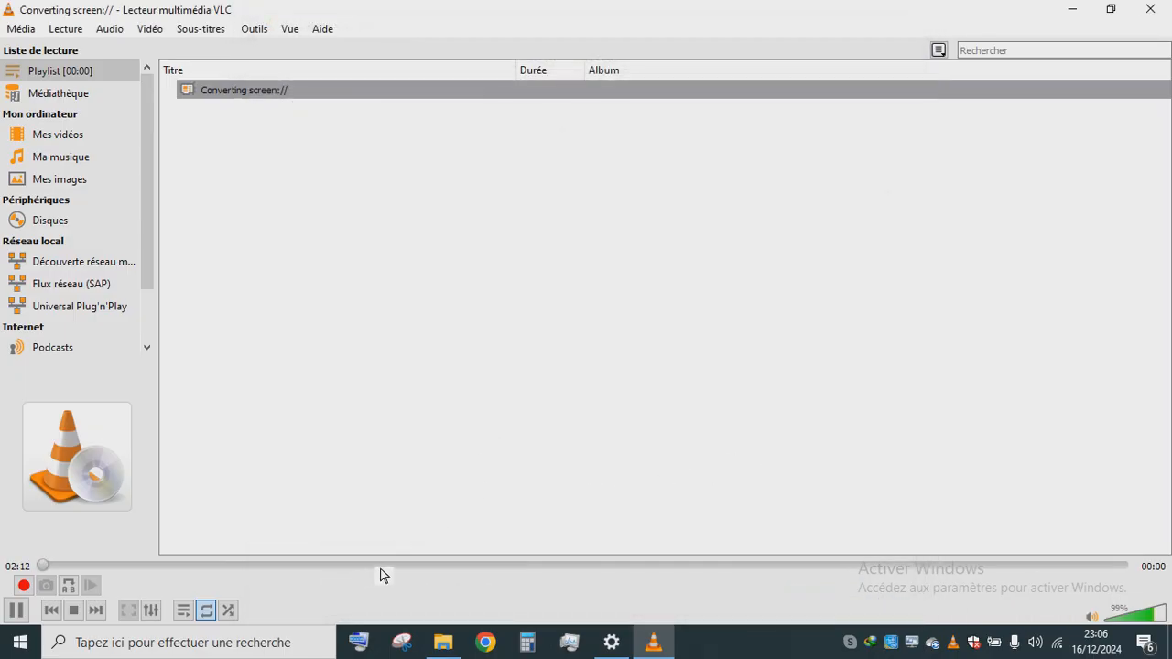
Step: Switch to File Explorer, play part of the "tuto vlc" video in Vidéos, close it and return to the VLC playlist window
left_click(456, 649)
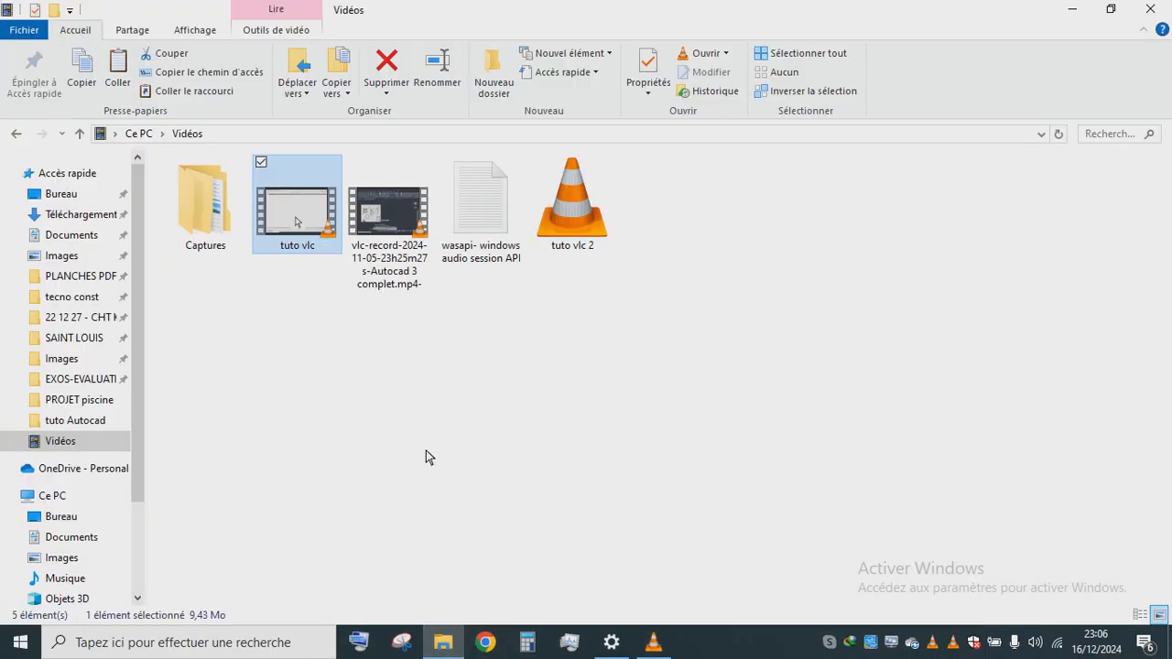
key("Return")
left_click(255, 566)
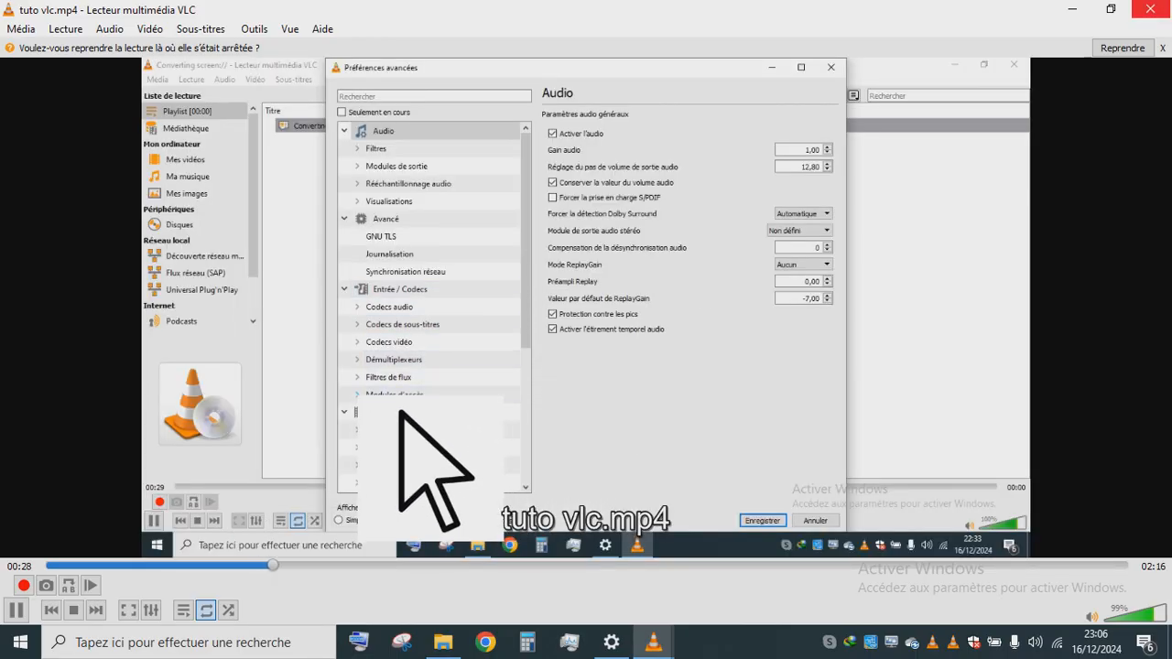
left_click(1151, 8)
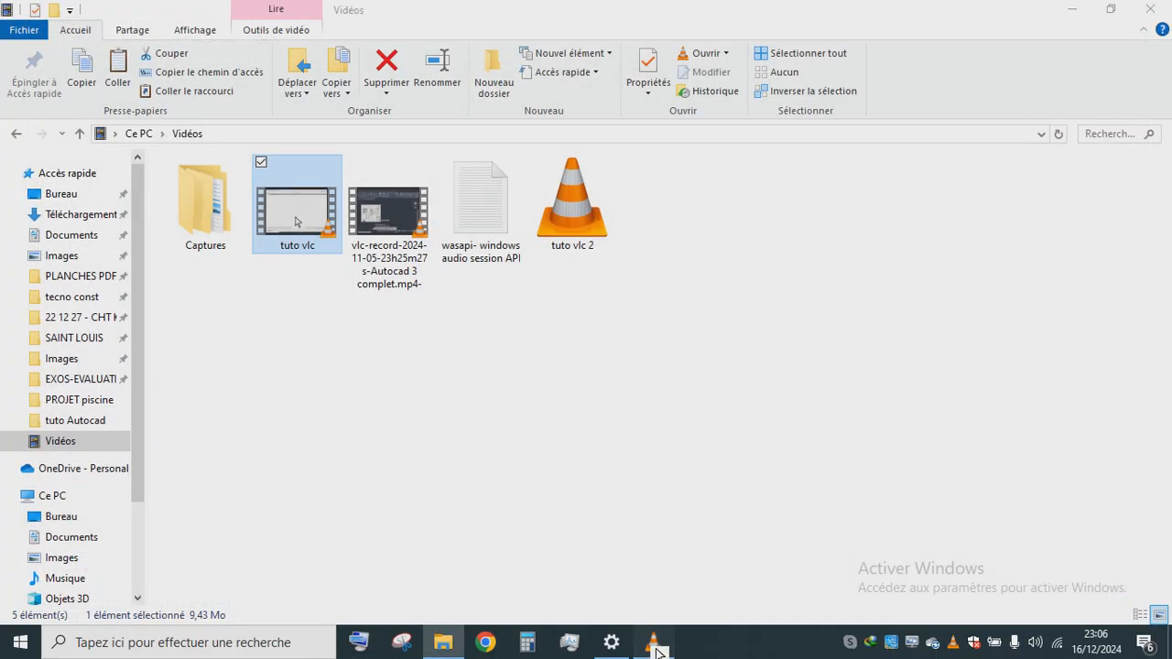
left_click(654, 642)
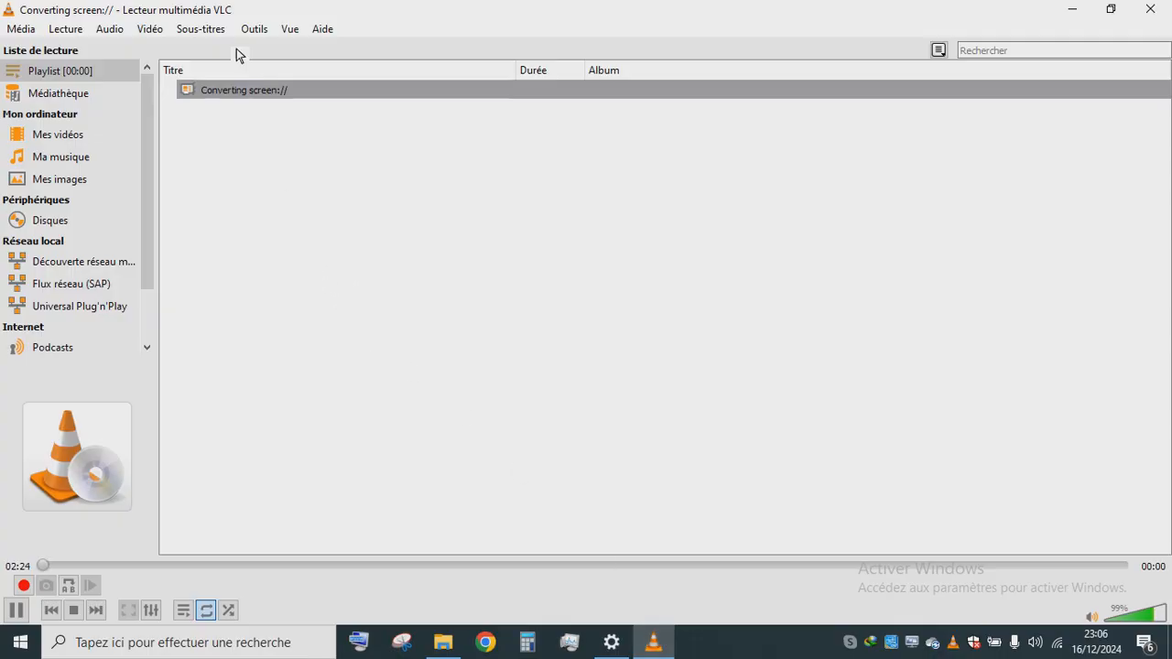
Step: Open a capture device with the capture mode Bureau, checking the wasapi file's name in the Vidéos folder in File Explorer
left_click(22, 29)
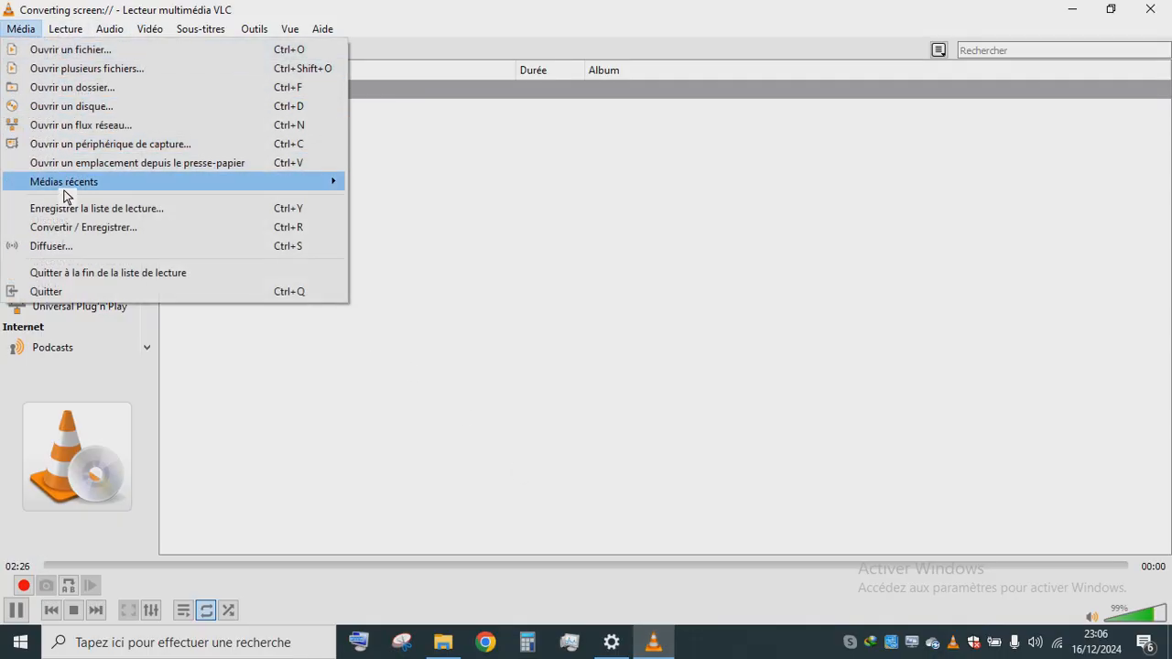
left_click(115, 151)
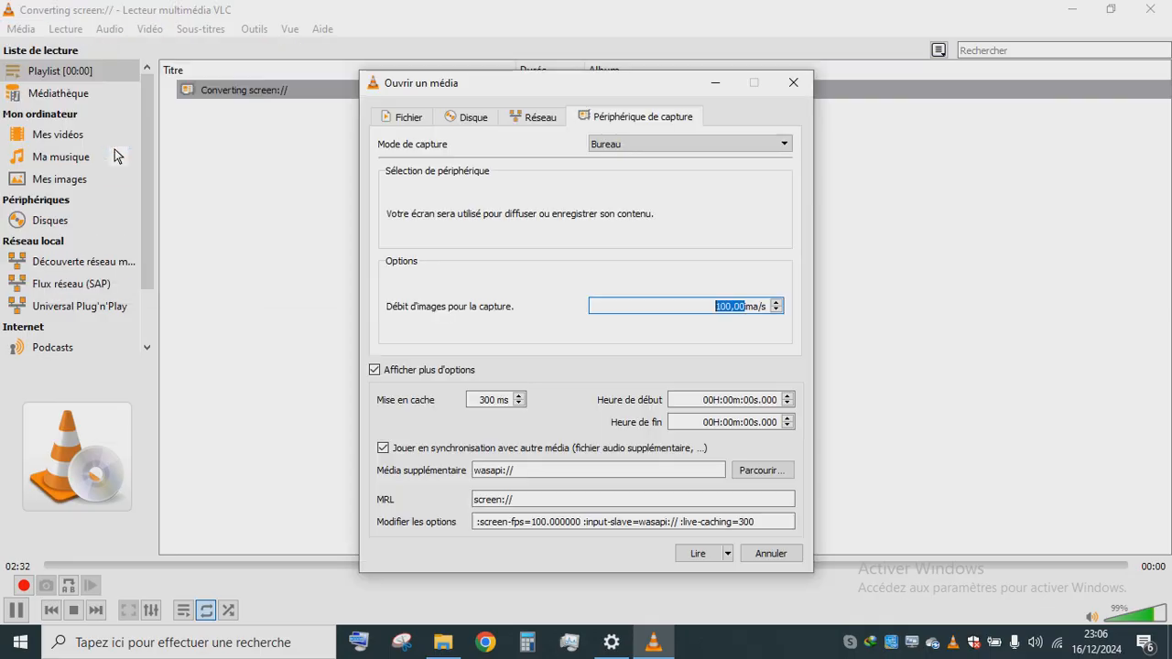
left_click(633, 140)
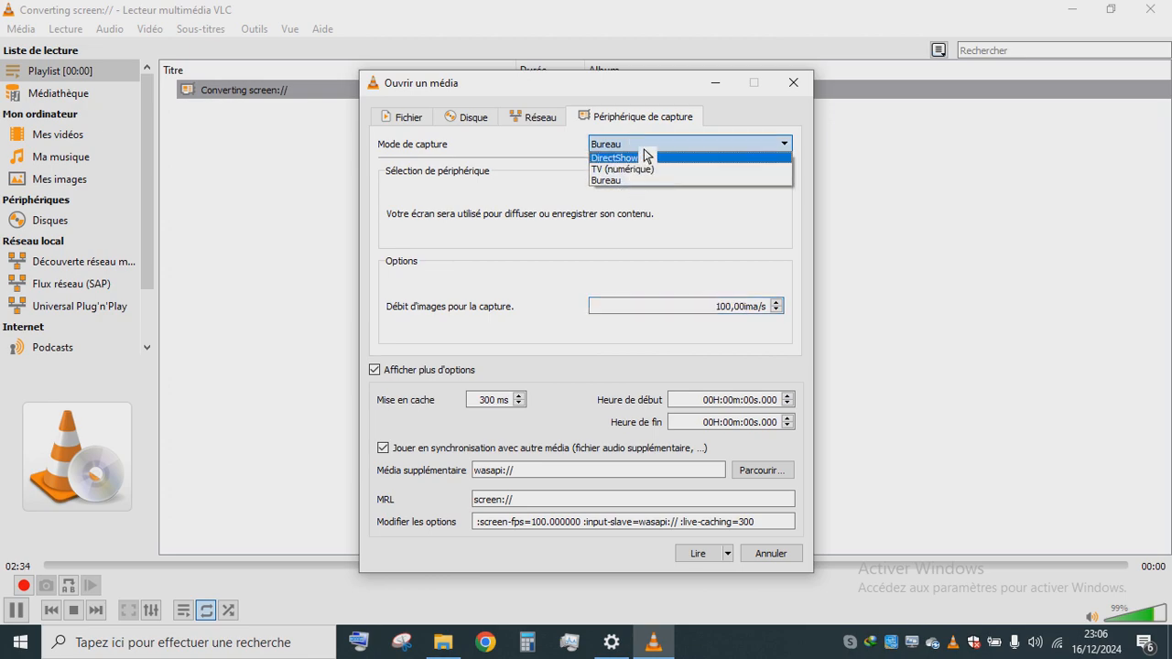
left_click(649, 180)
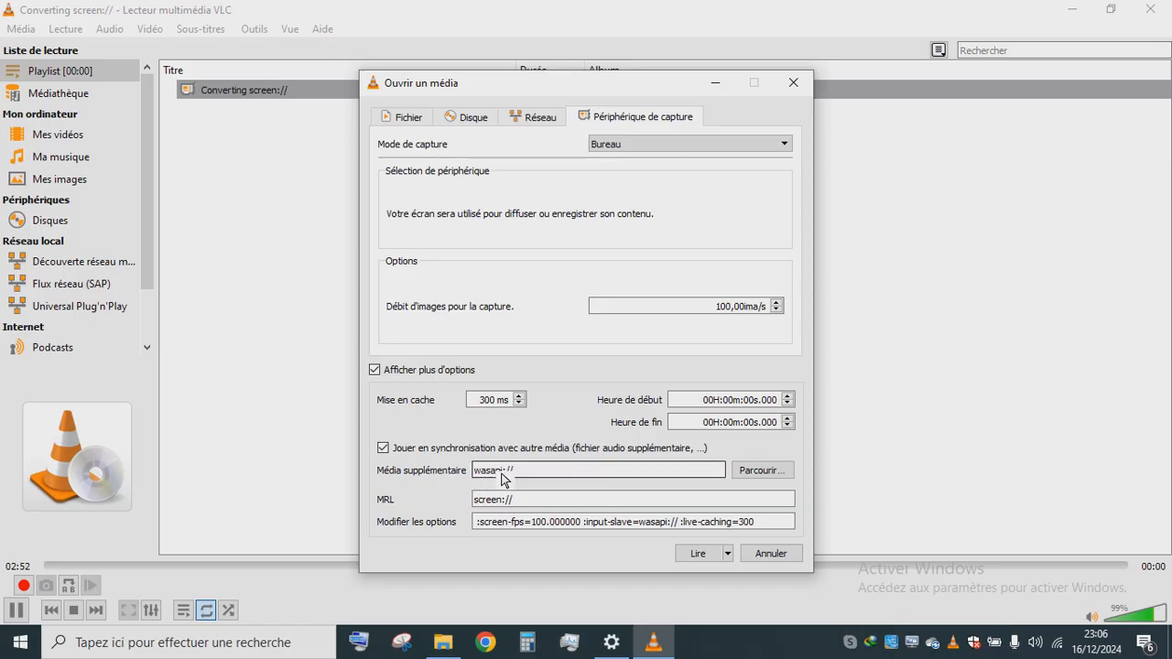
left_click(442, 645)
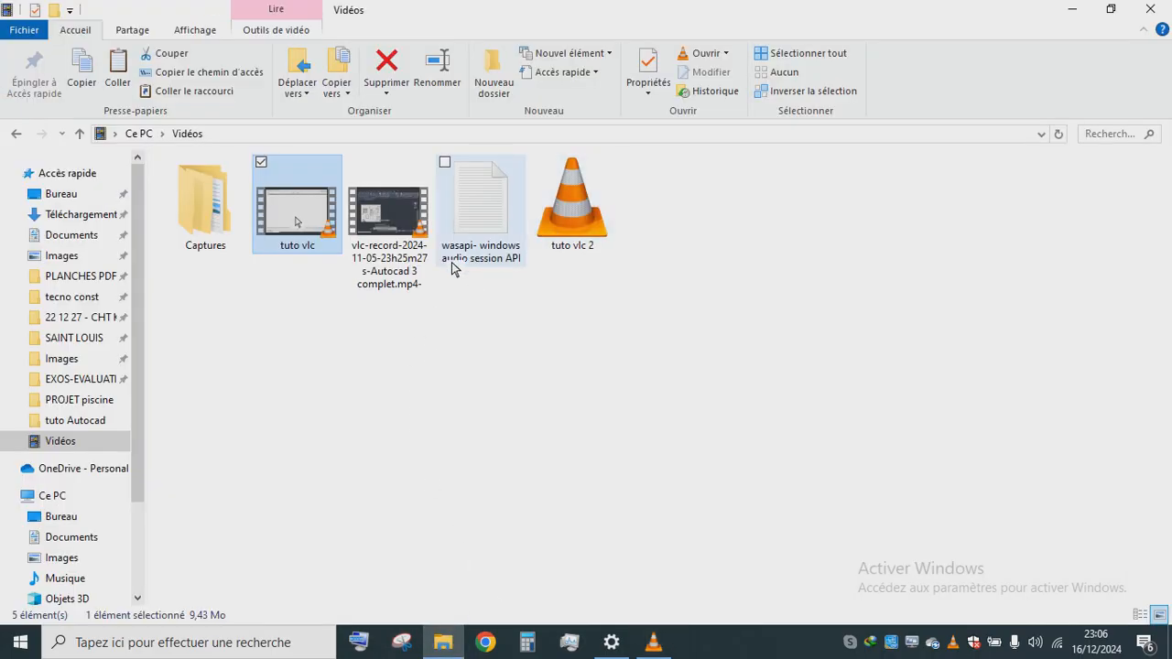
left_click(656, 647)
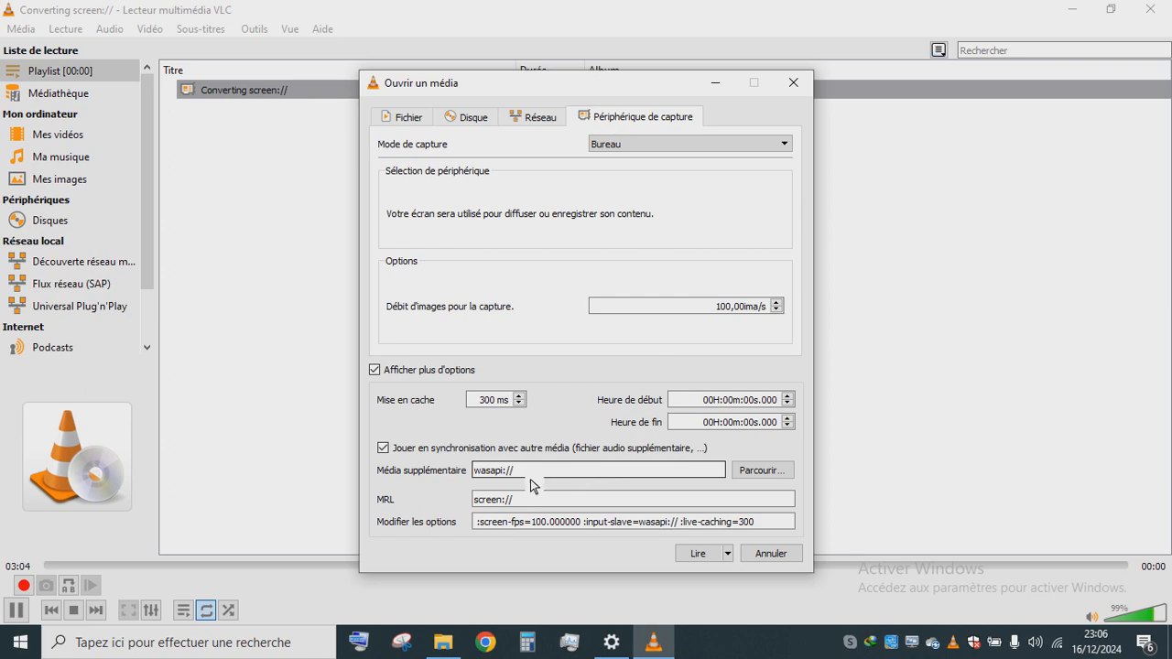
Step: Choose to convert the desktop capture and review the available conversion profiles, keeping "capture d'ecran pour youtube"
left_click(727, 553)
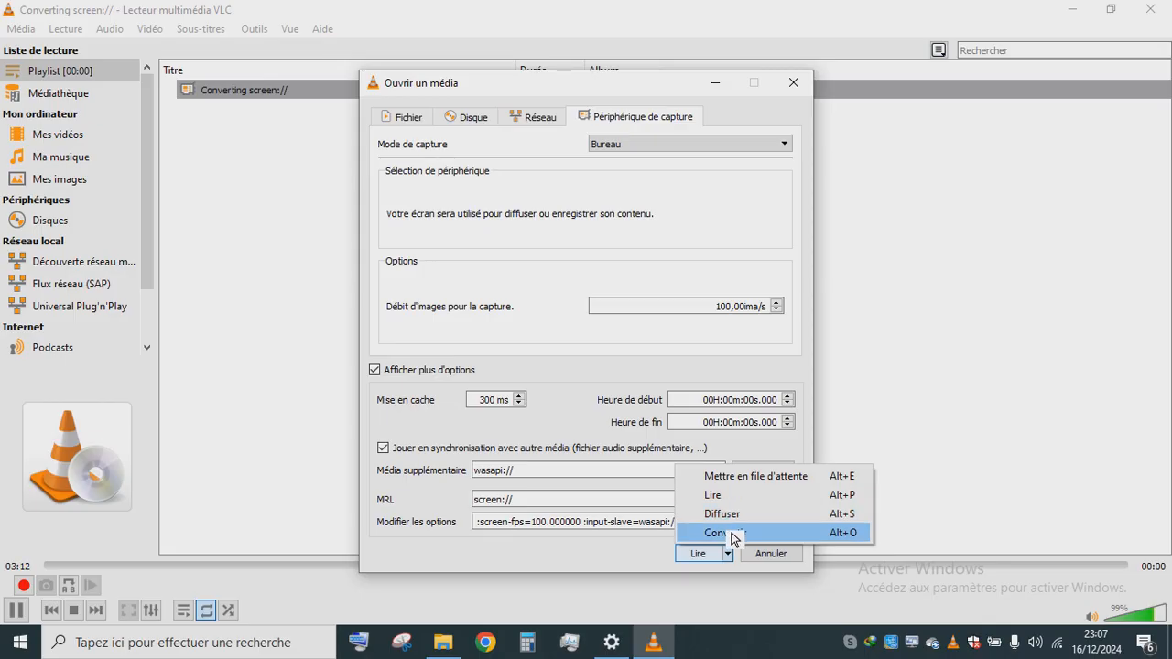
left_click(733, 535)
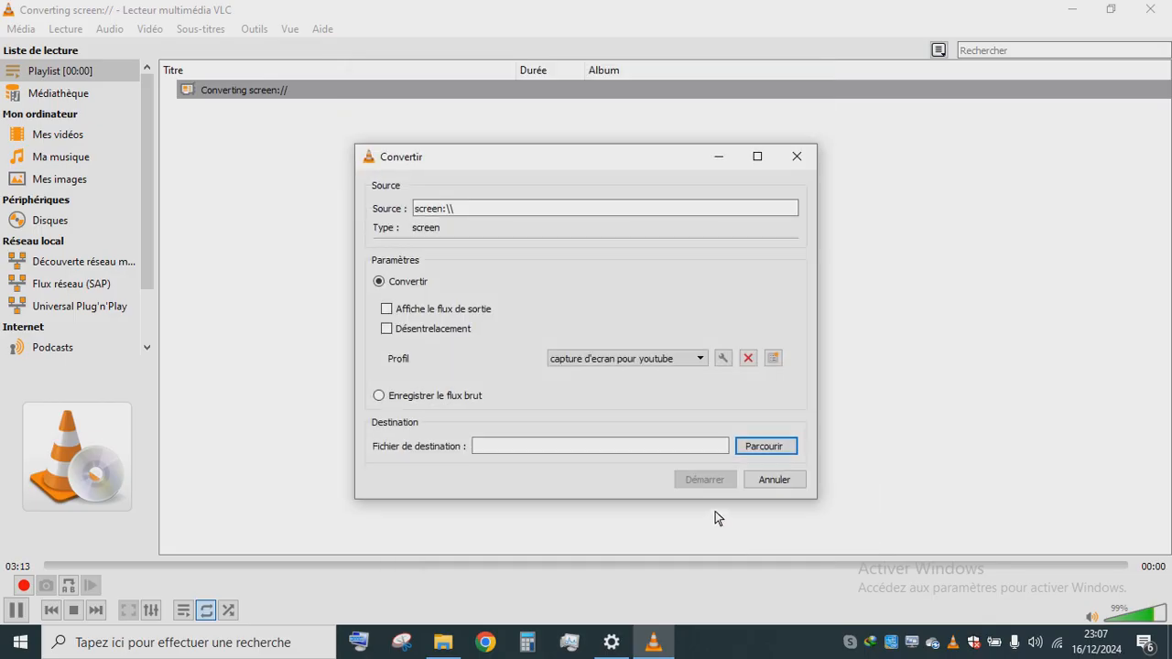
left_click(701, 359)
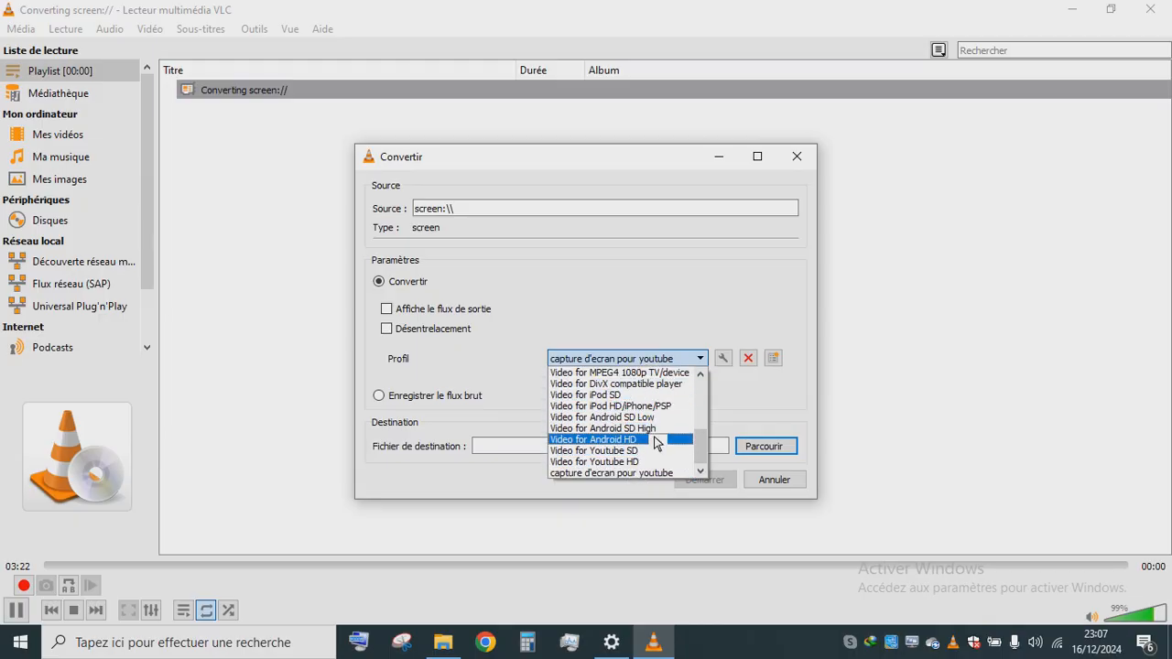
scroll(656, 396, "up", 3)
scroll(656, 396, "up", 2)
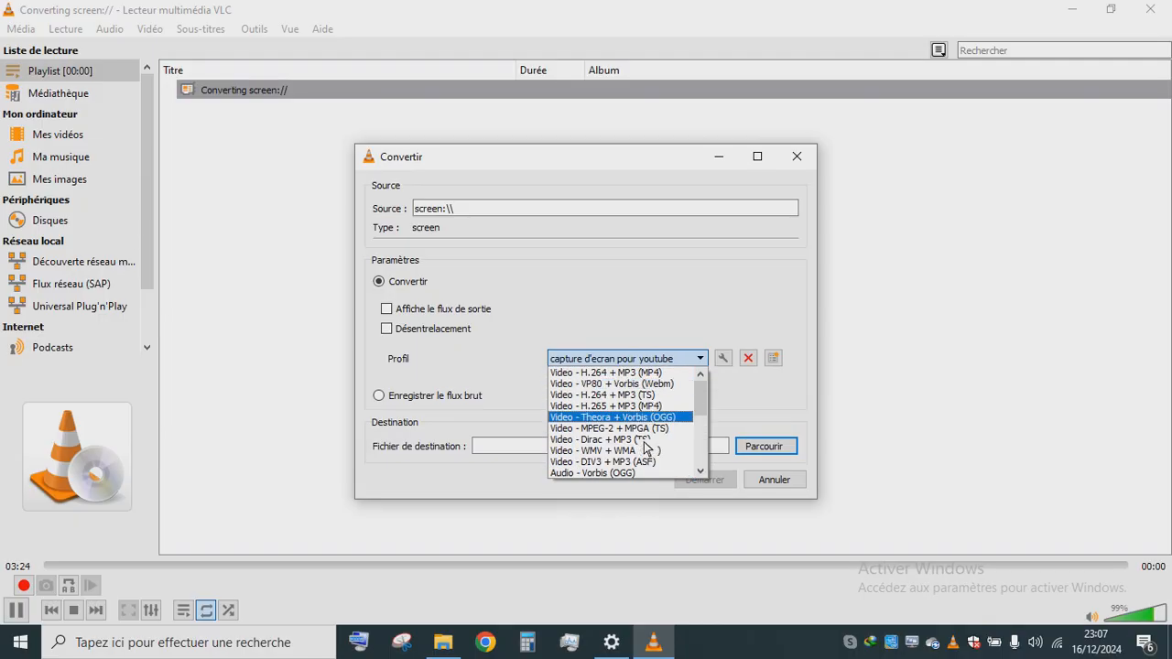
scroll(658, 408, "down", 5)
left_click(738, 390)
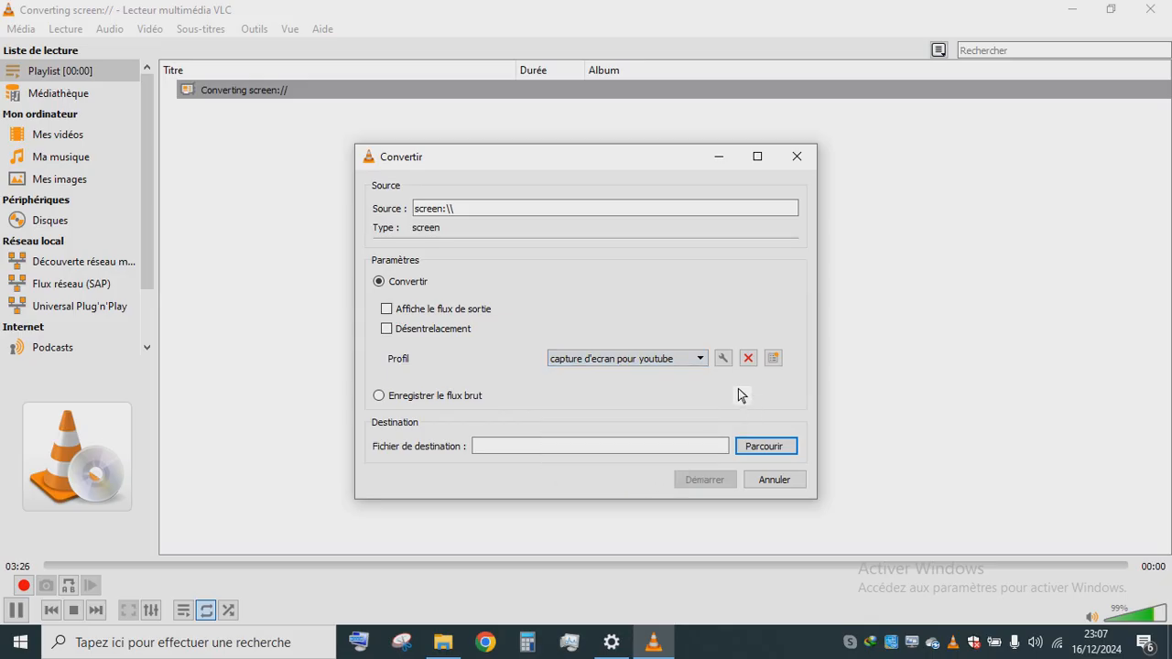
Step: Review the encapsulation, video codec and audio codec settings of the profile "capture d'ecran pour youtube", including the sample rate options, and save it
left_click(724, 360)
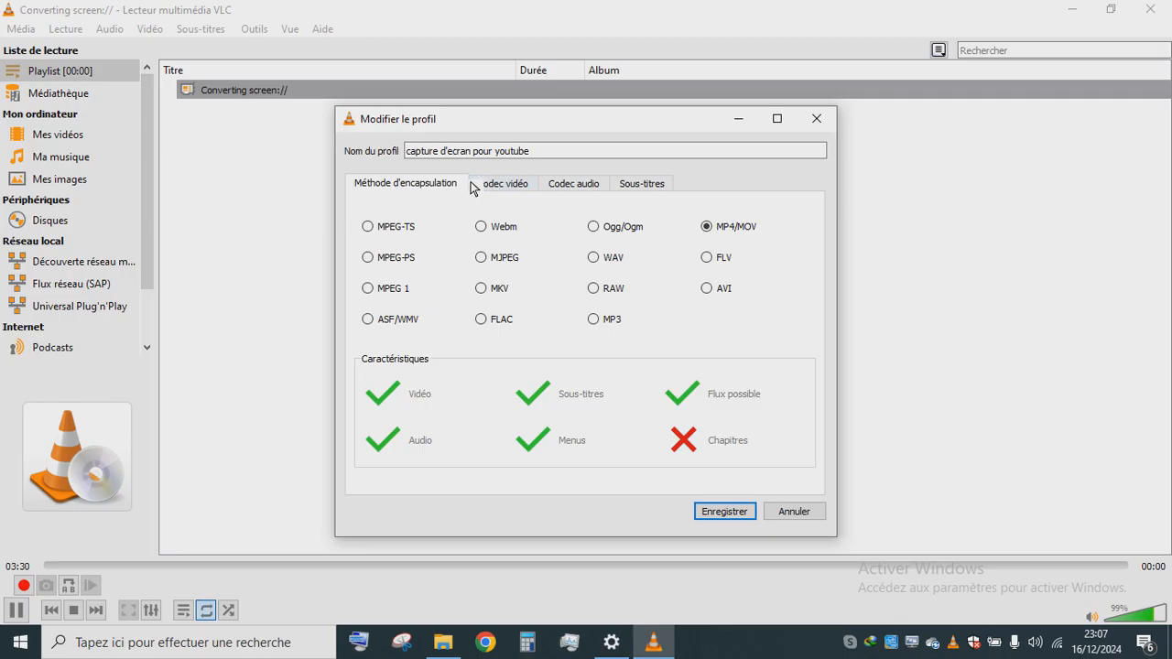
left_click(522, 188)
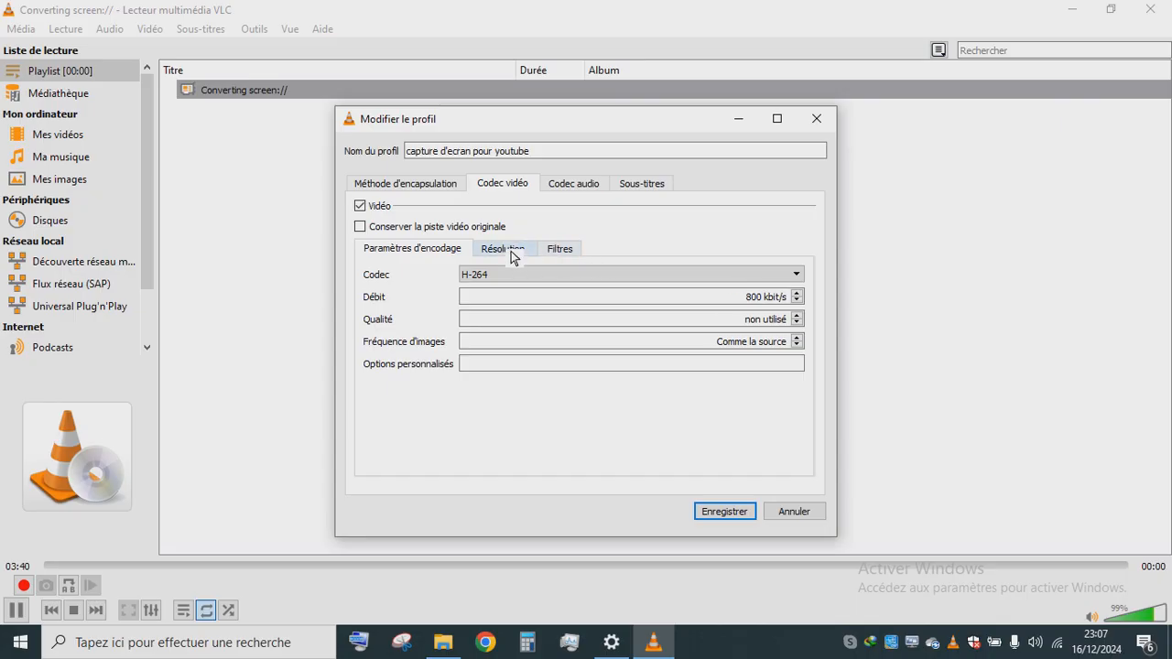
left_click(578, 186)
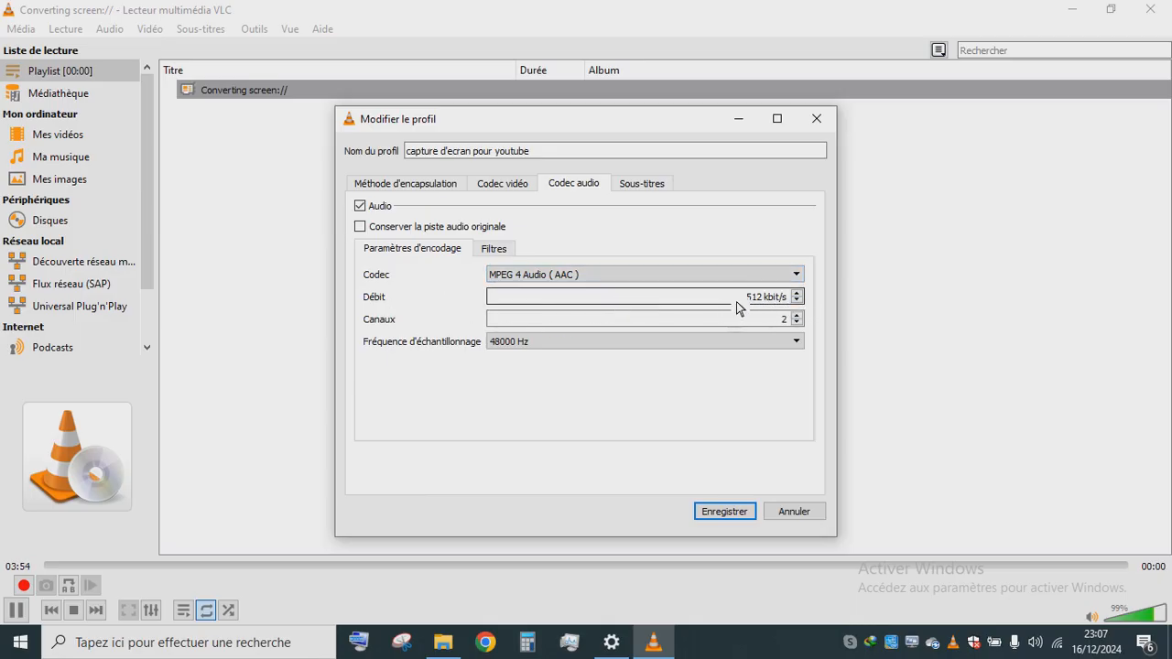
left_click(797, 344)
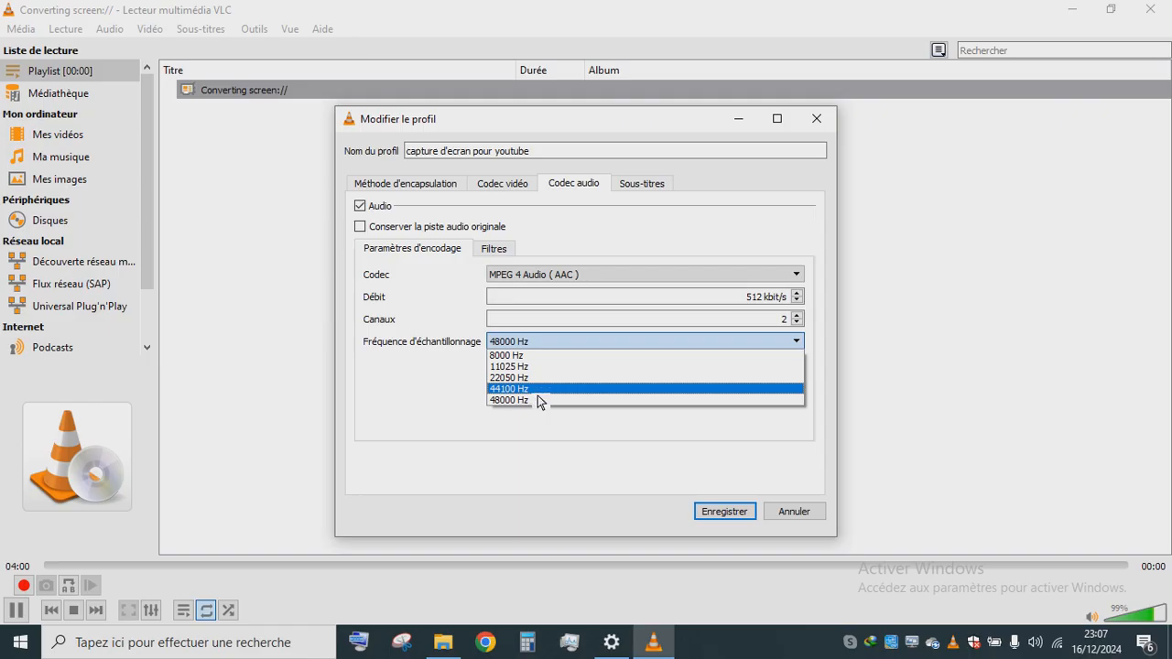
left_click(570, 467)
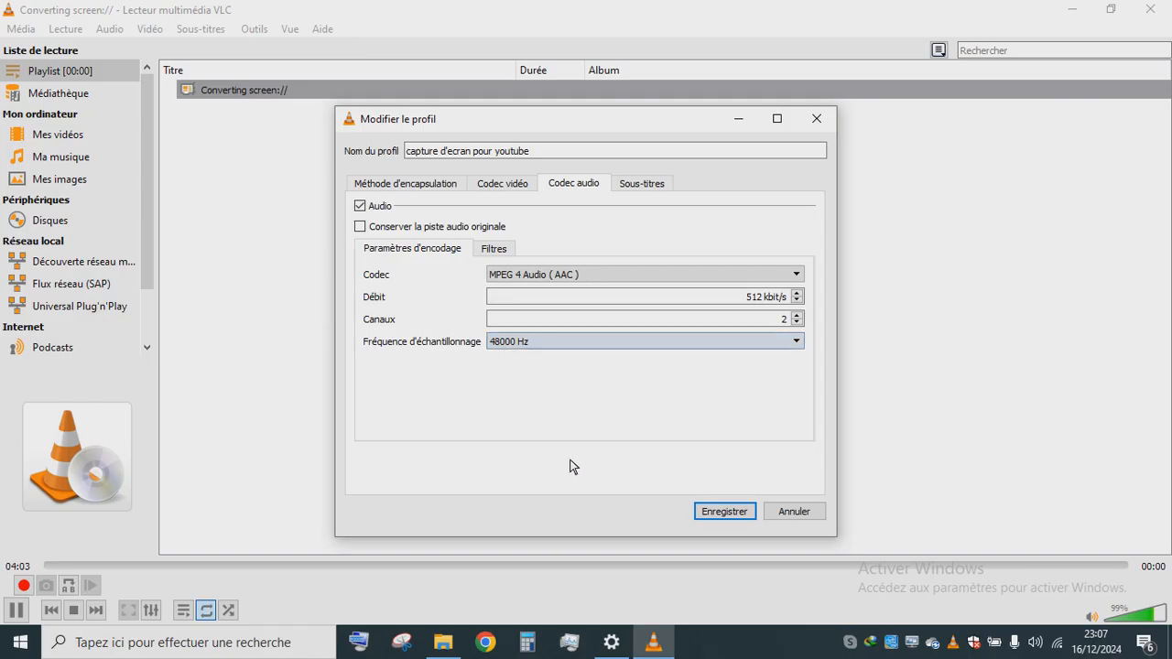
left_click(748, 519)
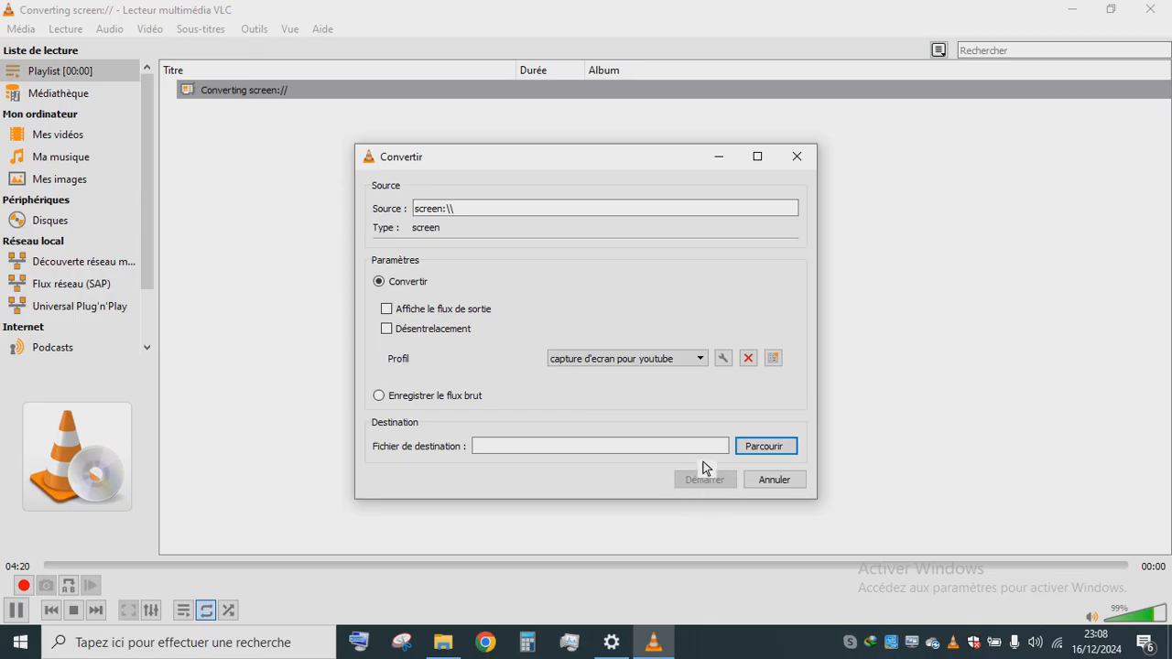
Step: Cancel the desktop capture conversion without setting a destination file and return to the VLC playlist window
left_click(780, 483)
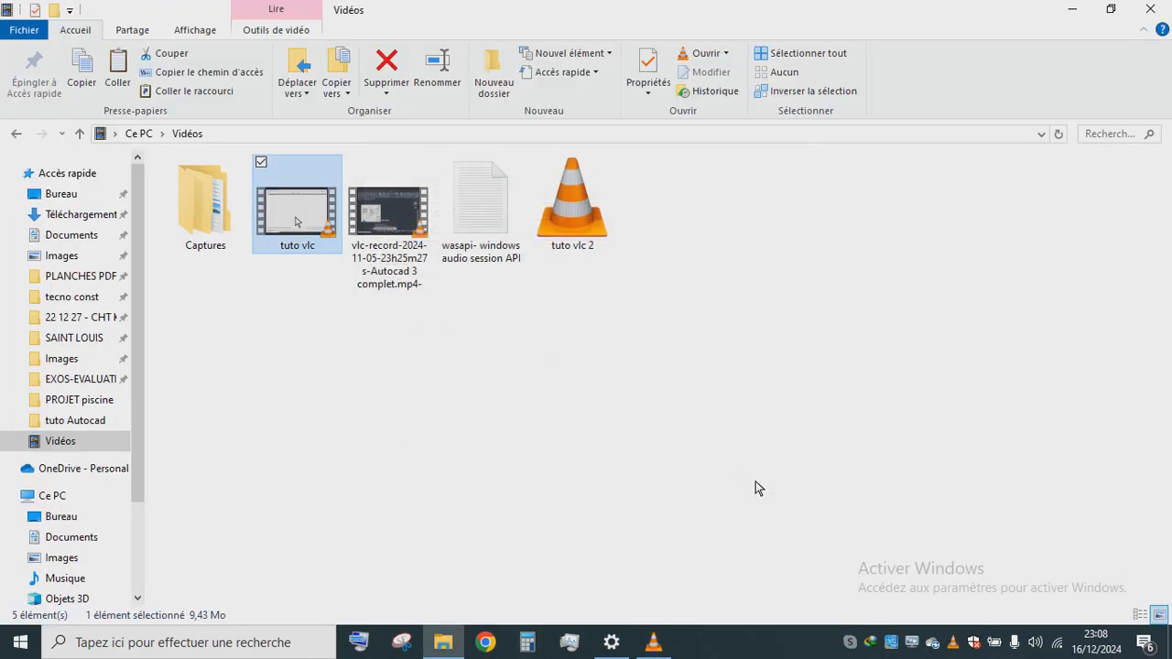
left_click(653, 642)
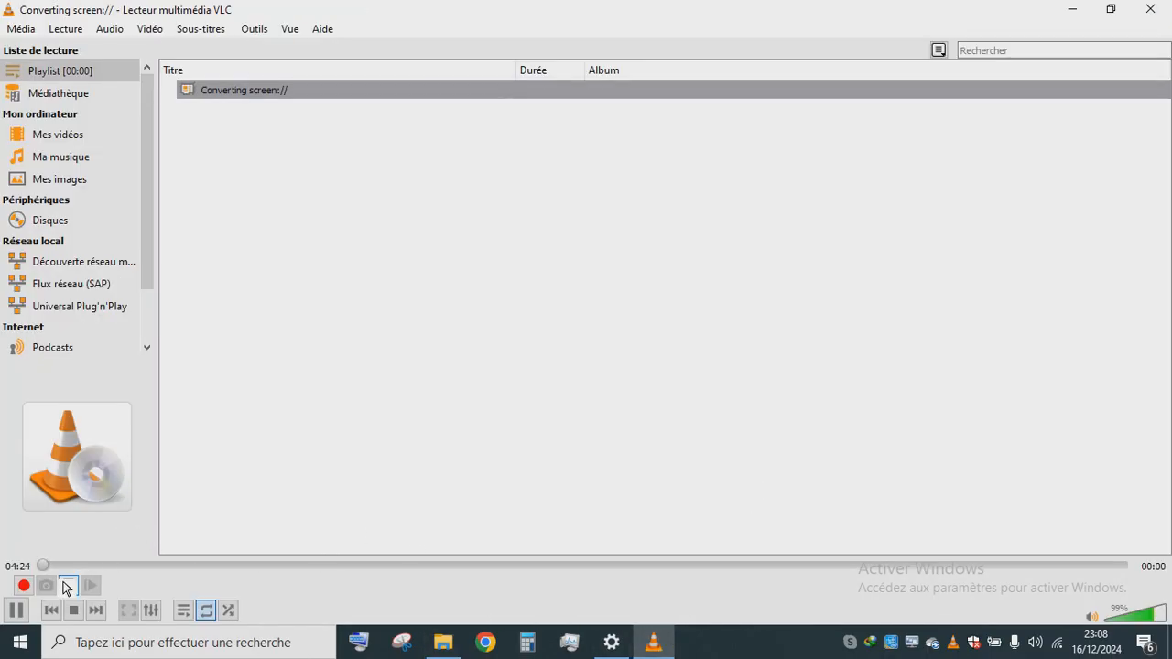